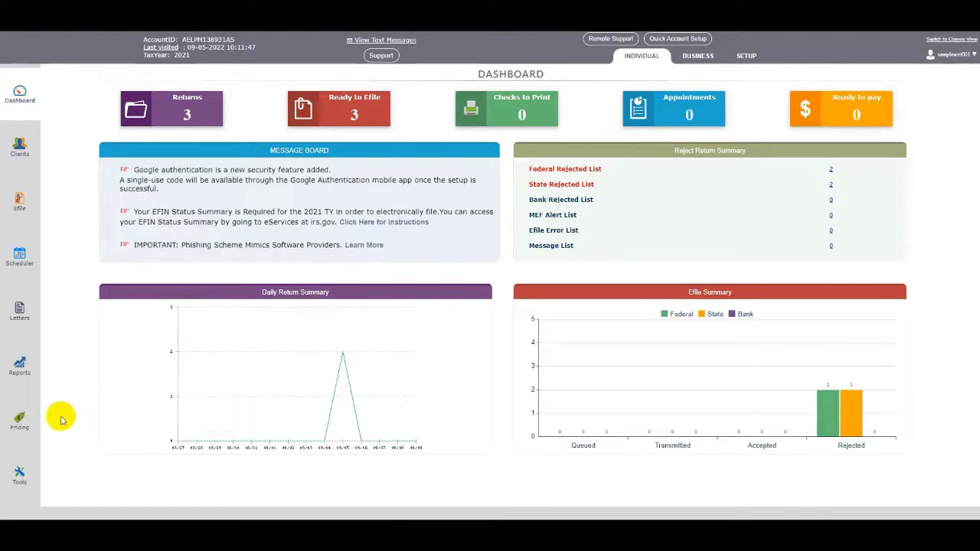
Step: Open the individual pricing settings and enter a federal fixed rate of $250 for all returns
{"action": "left_click", "coordinate": [20, 420]}
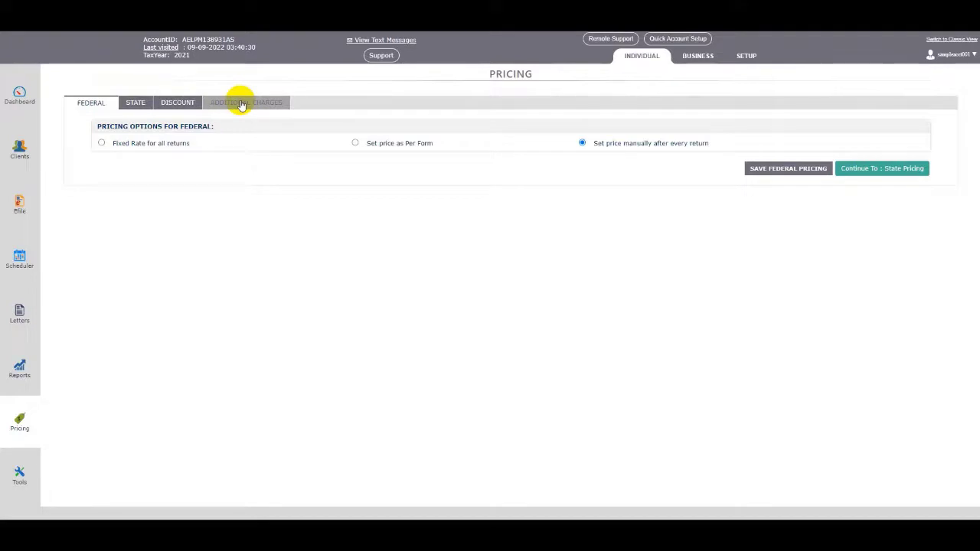
{"action": "left_click", "coordinate": [101, 144]}
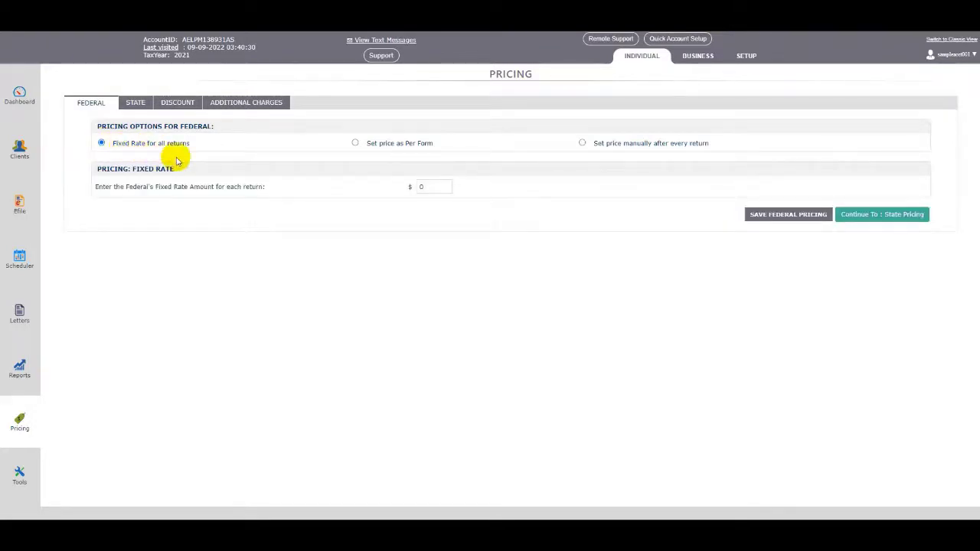
{"action": "double_click", "coordinate": [429, 187]}
{"action": "type", "text": "250"}
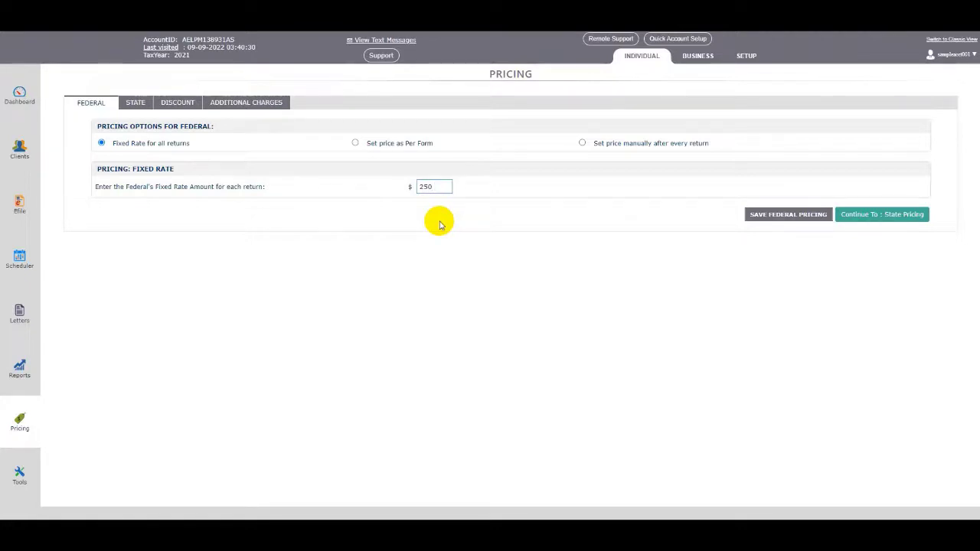
Step: Switch federal pricing to per form and review the Schedules, Others, Work Sheets and Show all form lists
{"action": "left_click", "coordinate": [355, 144]}
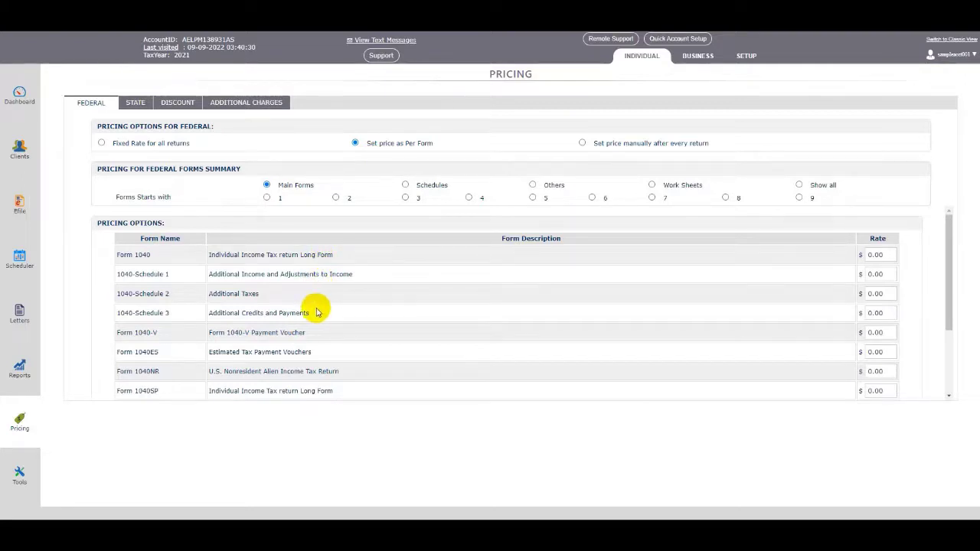
{"action": "left_click", "coordinate": [405, 185]}
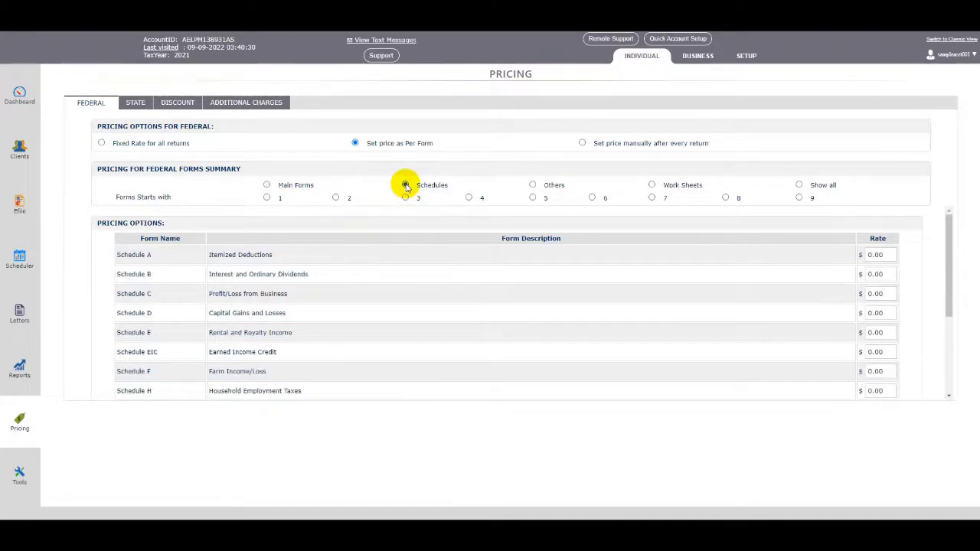
{"action": "left_click", "coordinate": [533, 186]}
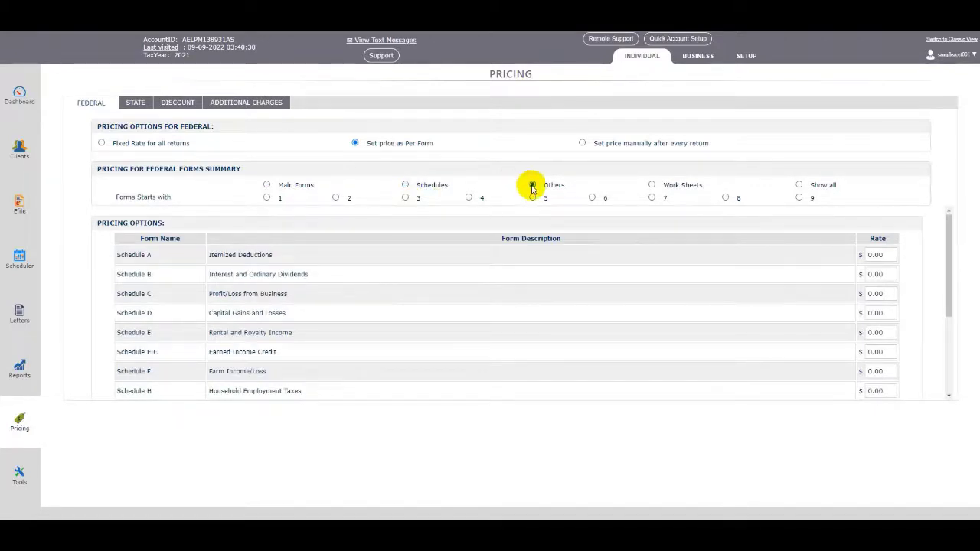
{"action": "left_click", "coordinate": [652, 186]}
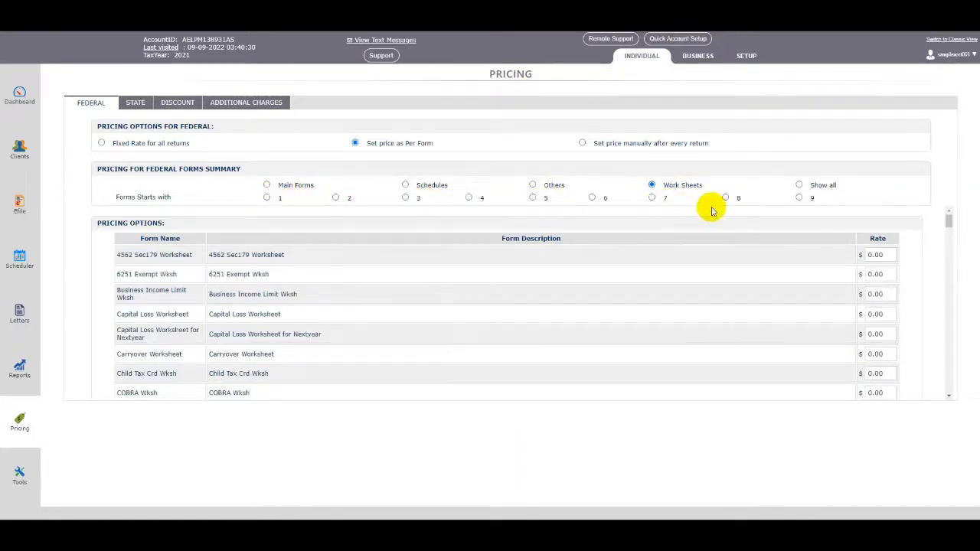
{"action": "left_click", "coordinate": [799, 186]}
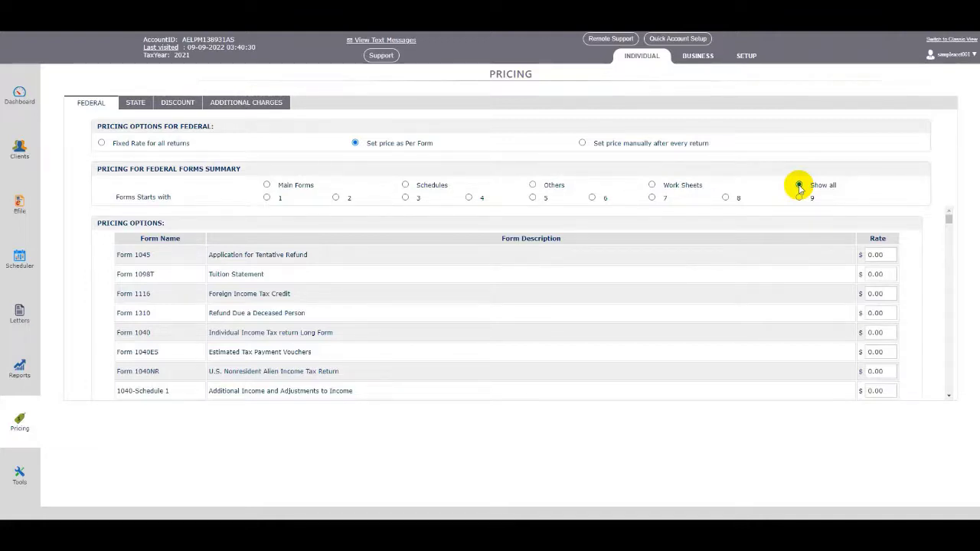
Step: Set federal pricing to be entered manually after every return and save the federal pricing
{"action": "left_click", "coordinate": [582, 143]}
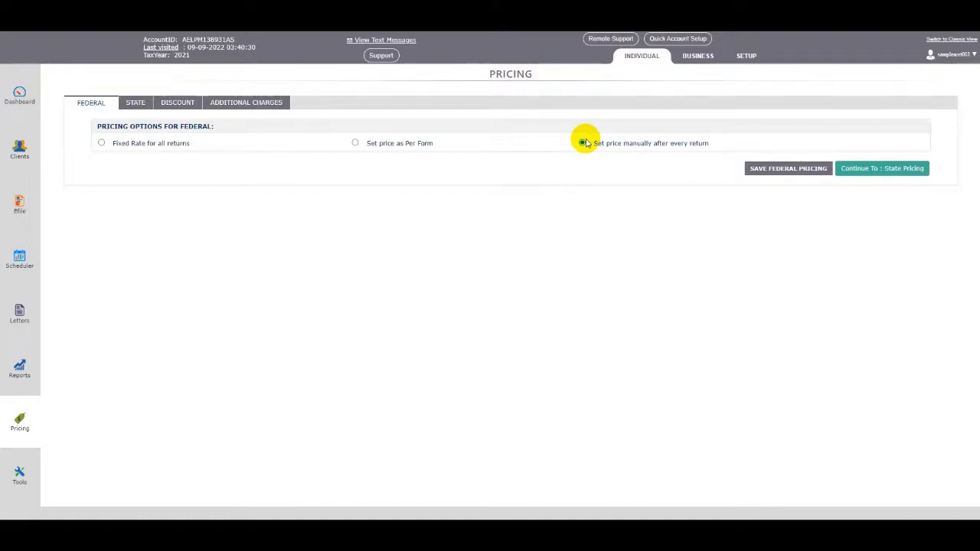
{"action": "left_click", "coordinate": [777, 170]}
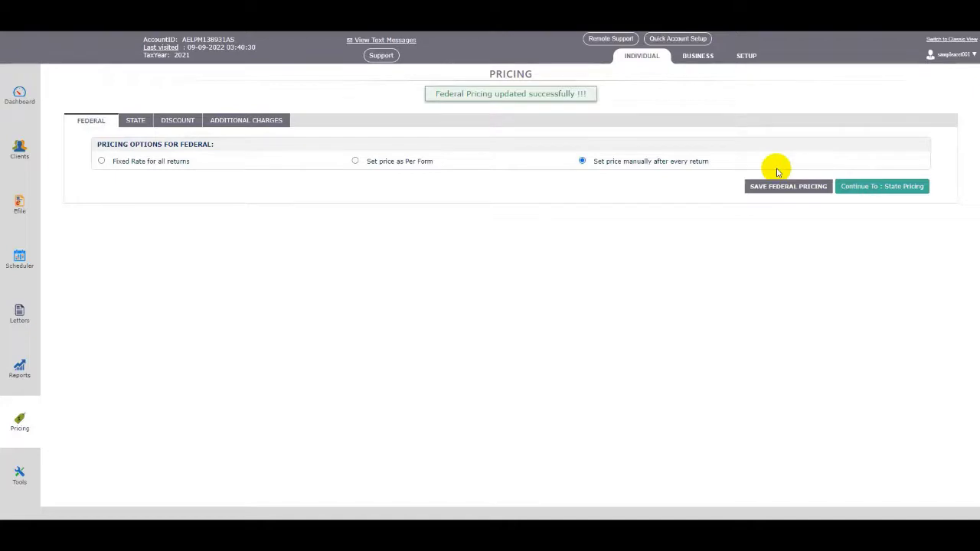
Step: Continue to state pricing and review the fixed-rate, per-state and manual pricing options
{"action": "left_click", "coordinate": [862, 189]}
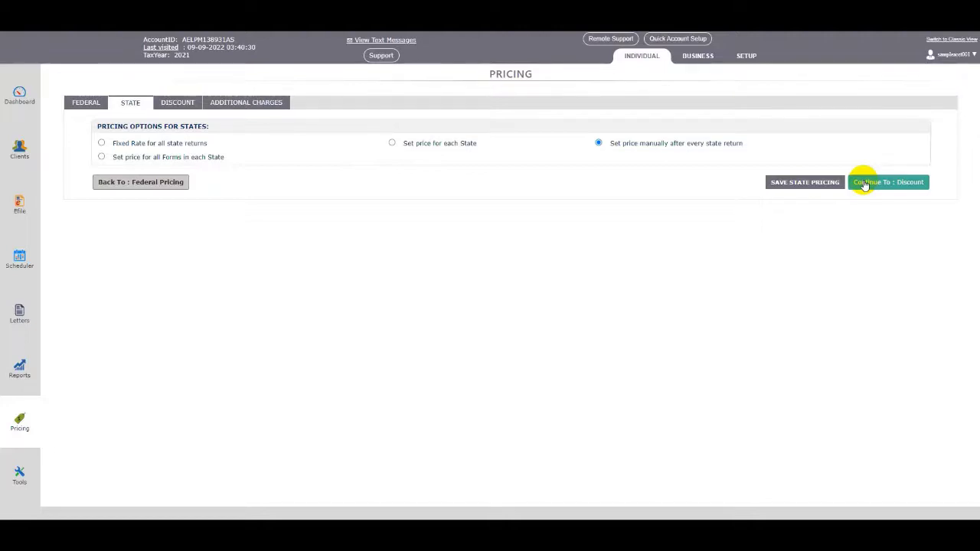
{"action": "left_click", "coordinate": [102, 143]}
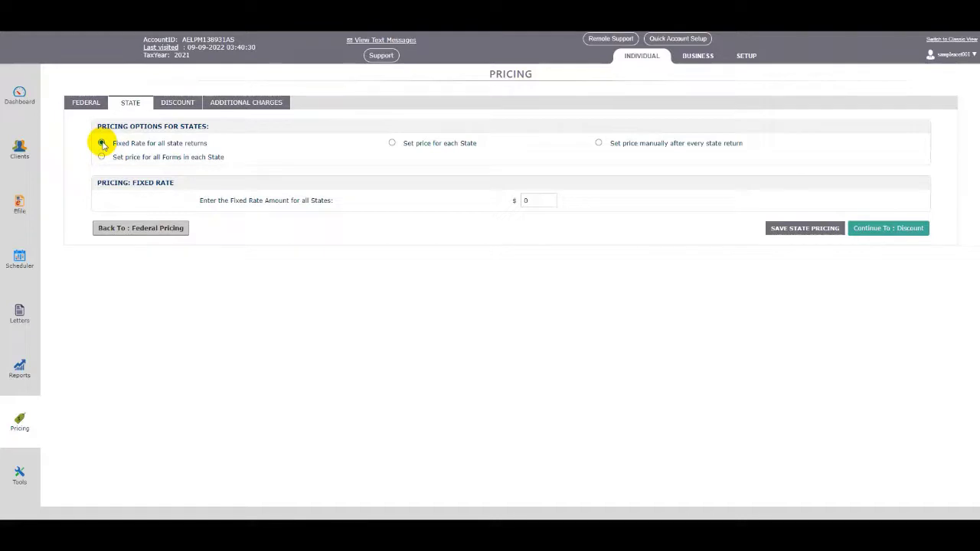
{"action": "left_click", "coordinate": [392, 144]}
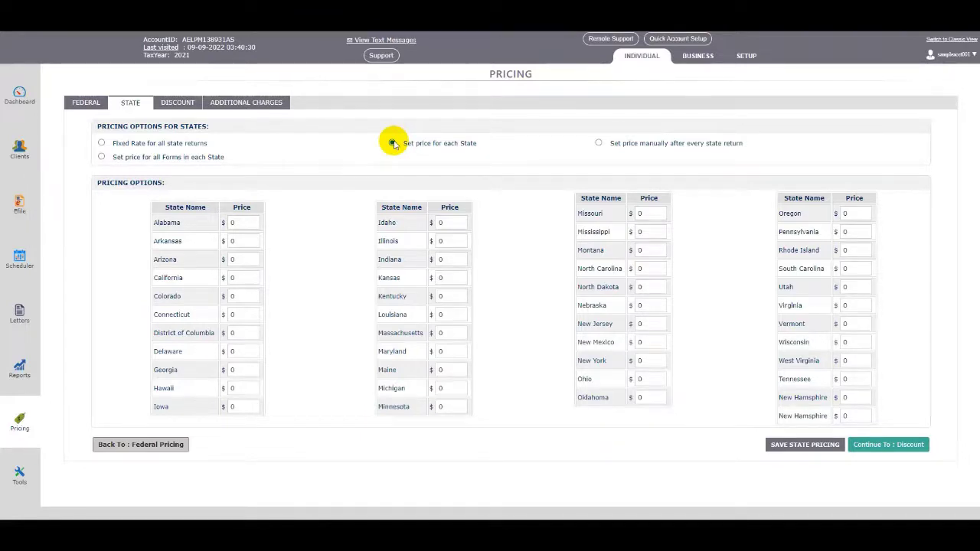
{"action": "left_click", "coordinate": [599, 144]}
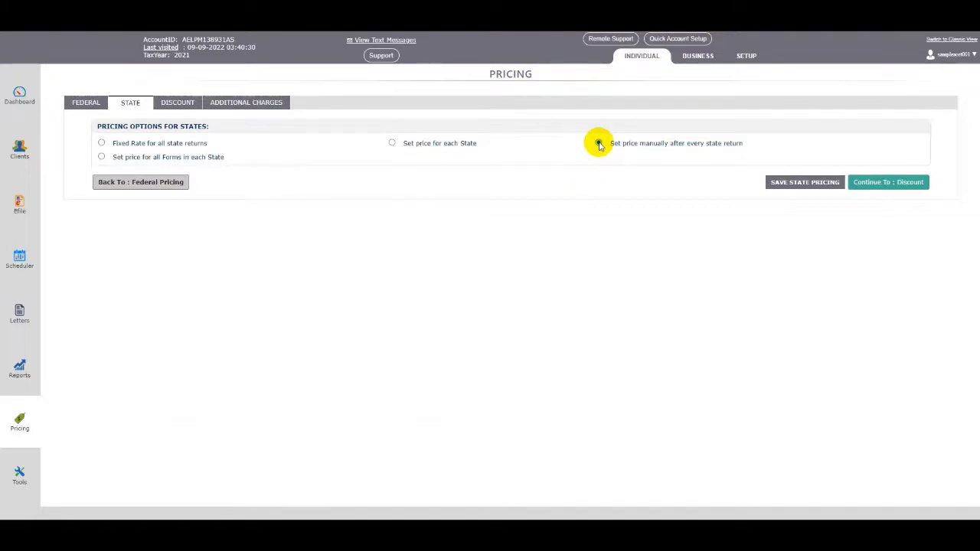
Step: Choose pricing for all forms in each state and review the form rate lists for AL and CA
{"action": "left_click", "coordinate": [102, 159]}
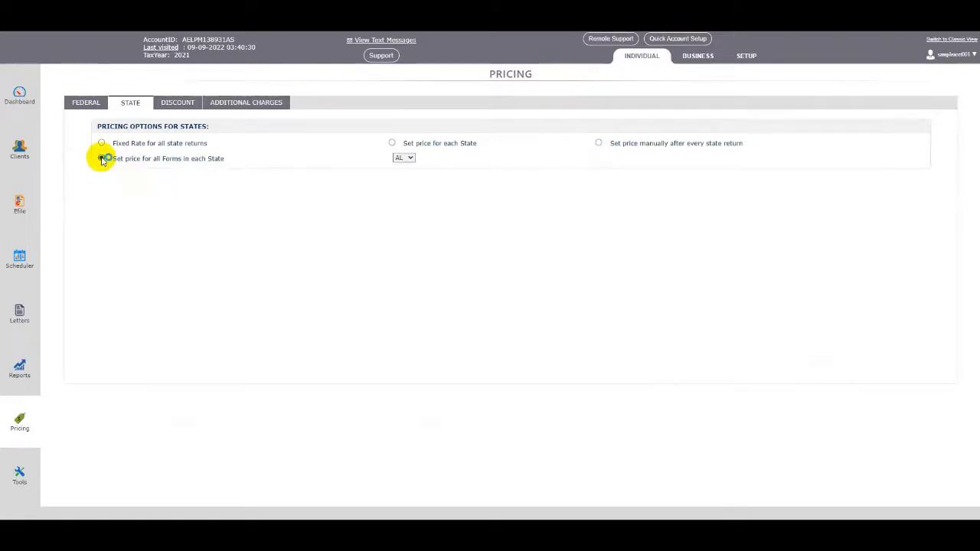
{"action": "left_click", "coordinate": [411, 158]}
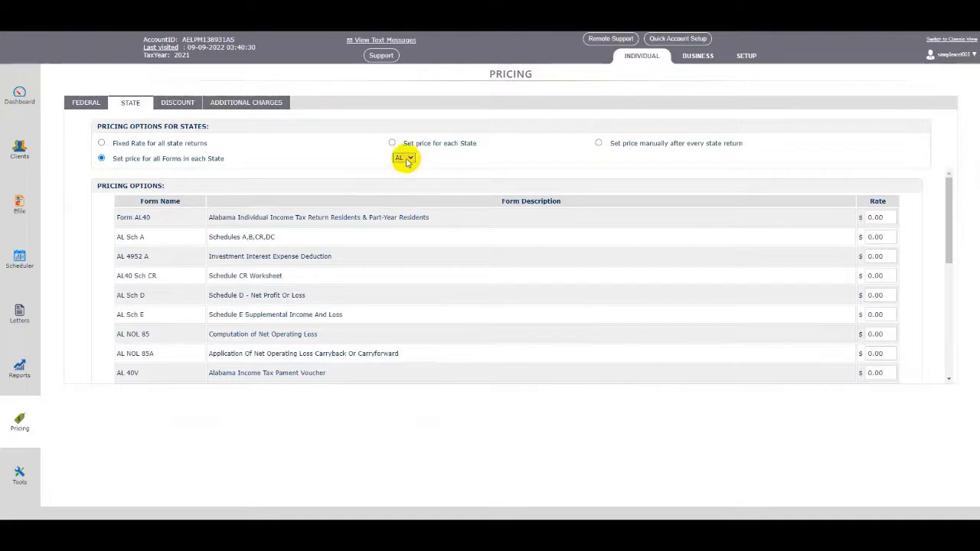
{"action": "left_click", "coordinate": [412, 159]}
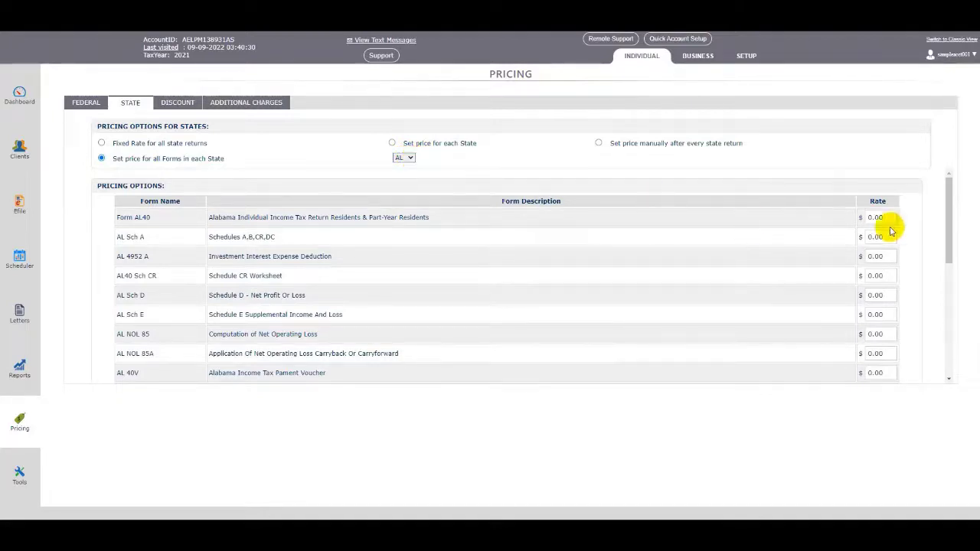
{"action": "mouse_move", "coordinate": [950, 214]}
{"action": "left_mouse_down"}
{"action": "mouse_move", "coordinate": [937, 401]}
{"action": "mouse_move", "coordinate": [967, 255]}
{"action": "mouse_move", "coordinate": [956, 196]}
{"action": "left_mouse_up"}
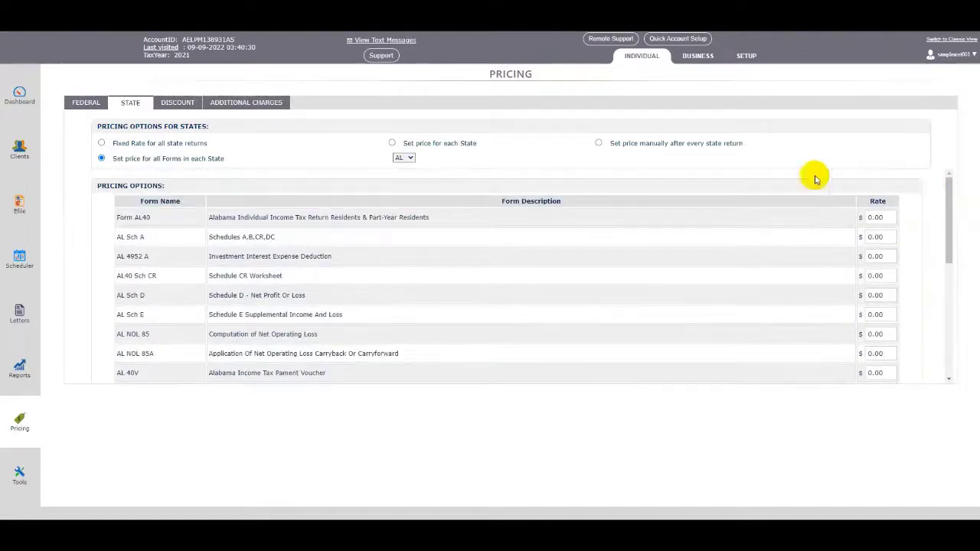
{"action": "left_click", "coordinate": [404, 157]}
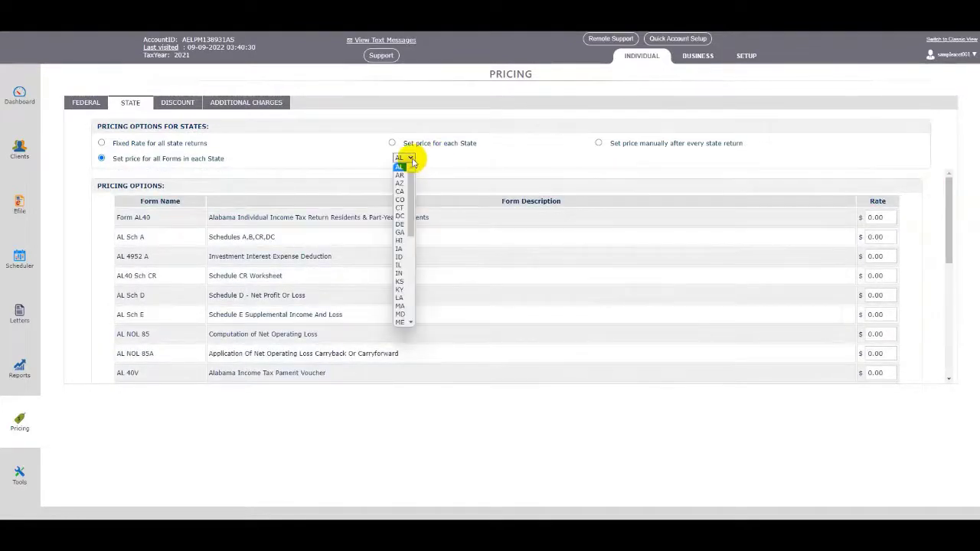
{"action": "left_click", "coordinate": [399, 192]}
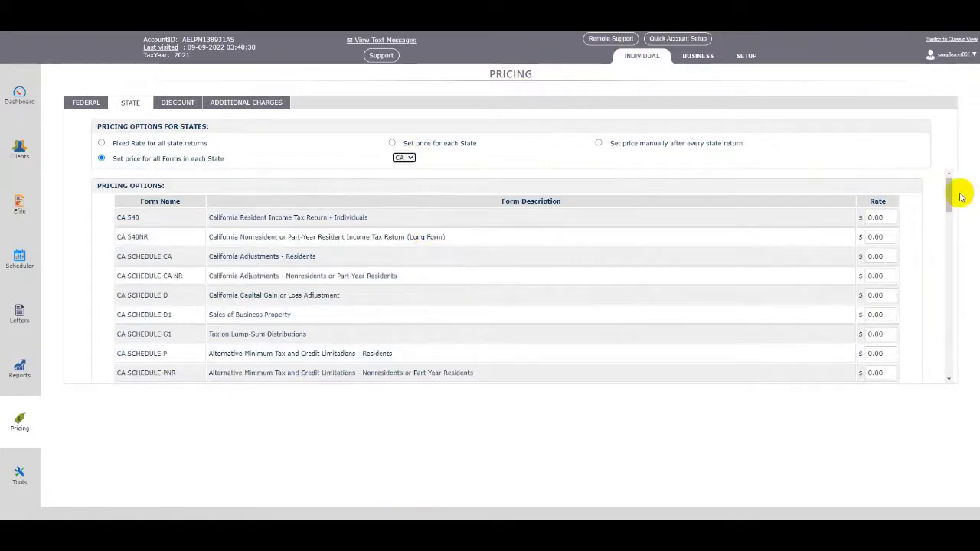
{"action": "mouse_move", "coordinate": [949, 198]}
{"action": "left_mouse_down"}
{"action": "mouse_move", "coordinate": [956, 265]}
{"action": "mouse_move", "coordinate": [949, 373]}
{"action": "mouse_move", "coordinate": [955, 184]}
{"action": "left_mouse_up"}
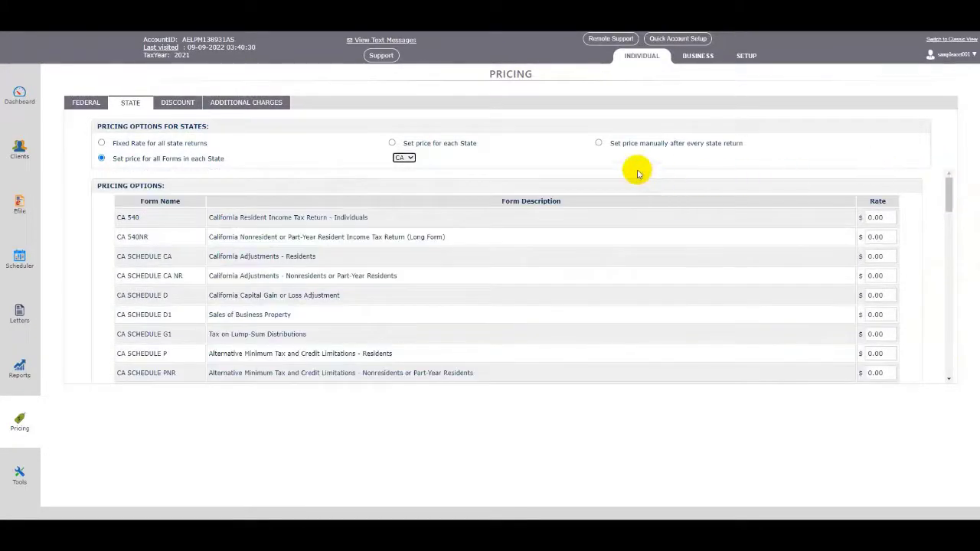
Step: Set state pricing to be entered manually after every state return and save the state pricing
{"action": "left_click", "coordinate": [598, 144]}
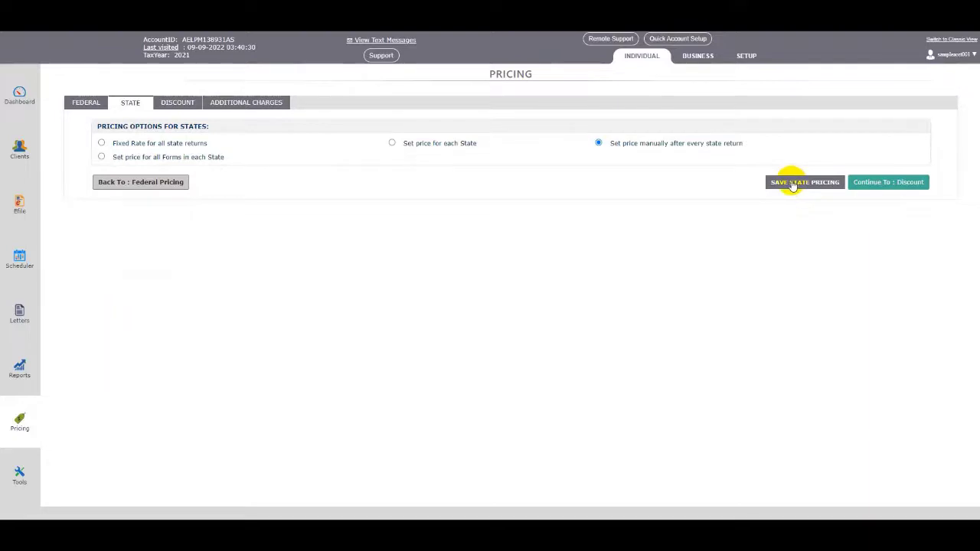
{"action": "left_click", "coordinate": [791, 184]}
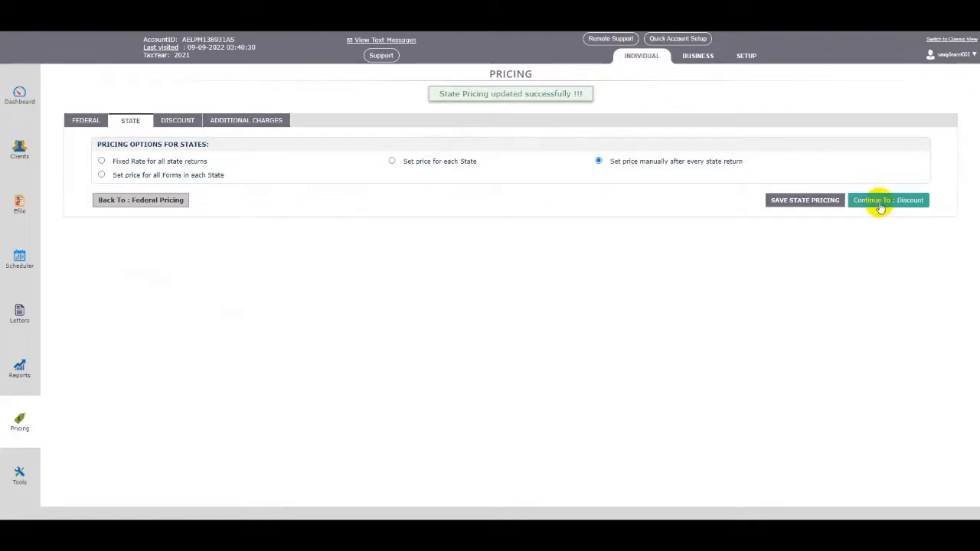
Step: Continue to the discount settings and add a federal preparer's discount of 25 described as Family
{"action": "left_click", "coordinate": [880, 206]}
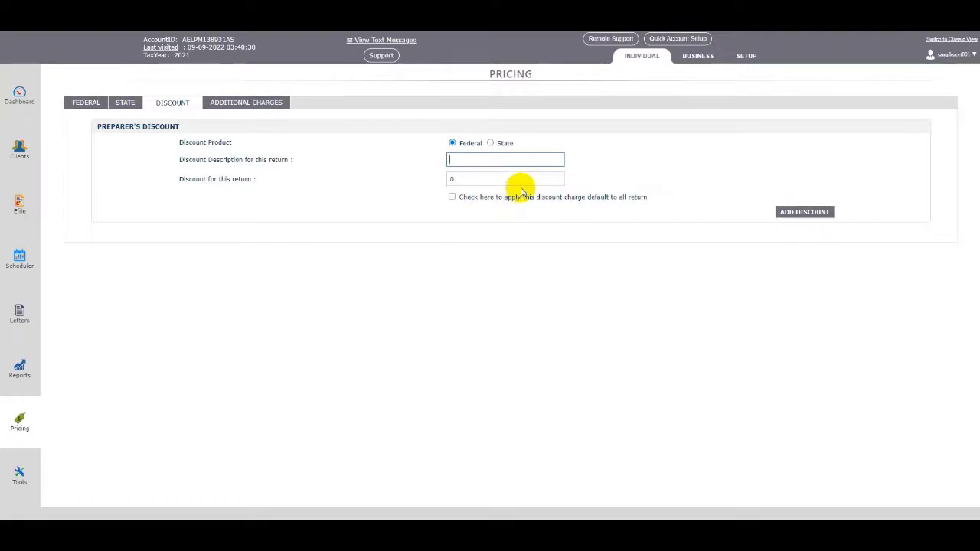
{"action": "type", "text": "Family"}
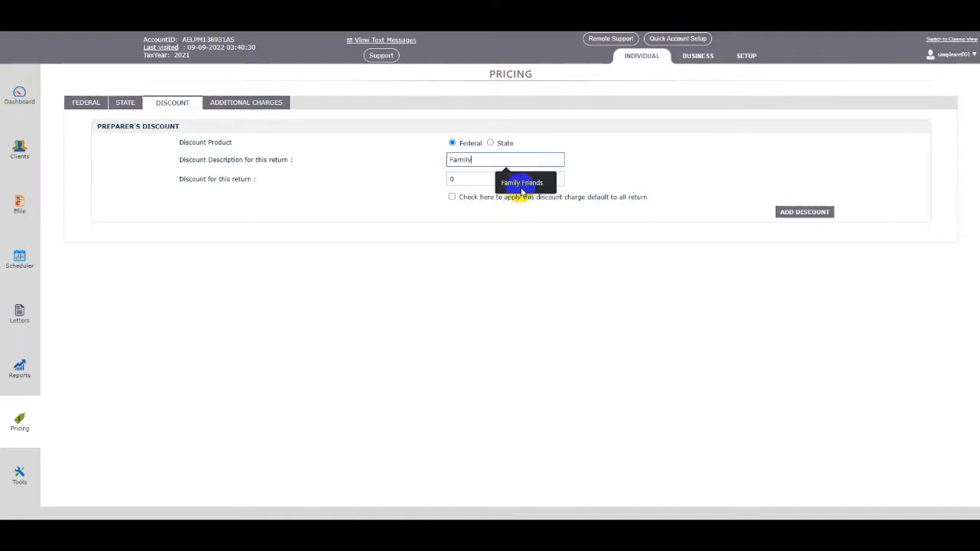
{"action": "key", "text": "Tab"}
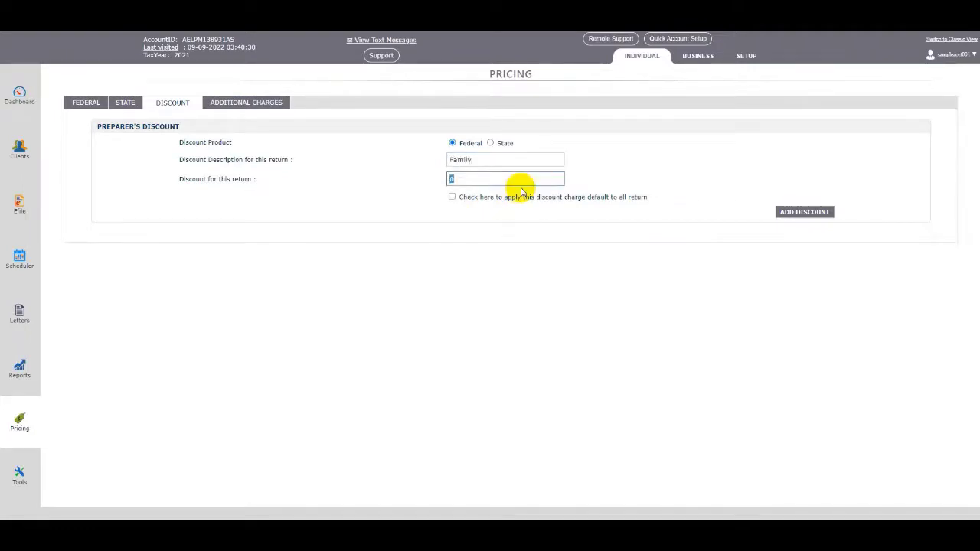
{"action": "type", "text": "25"}
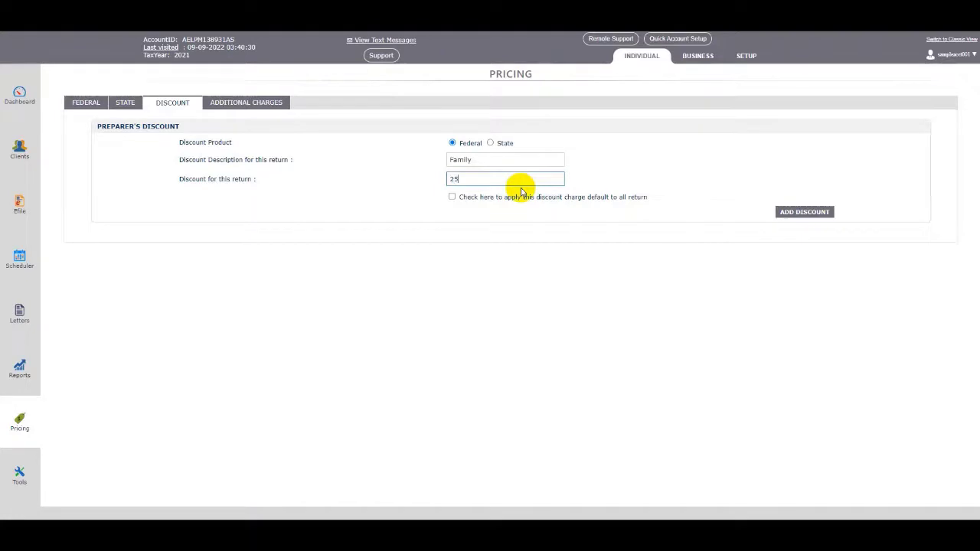
{"action": "left_click", "coordinate": [781, 213]}
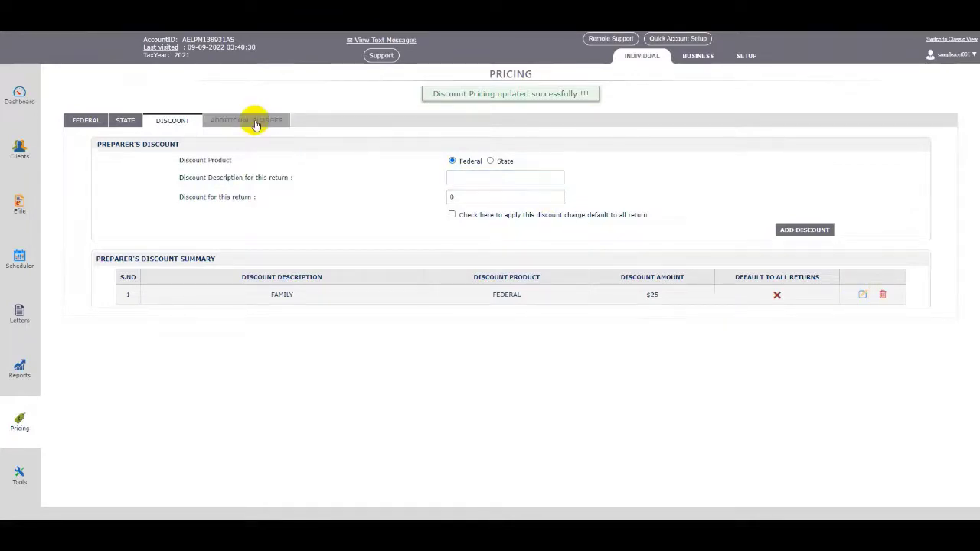
Step: Add a federal additional charge of 25 with the description Paper File
{"action": "left_click", "coordinate": [256, 123]}
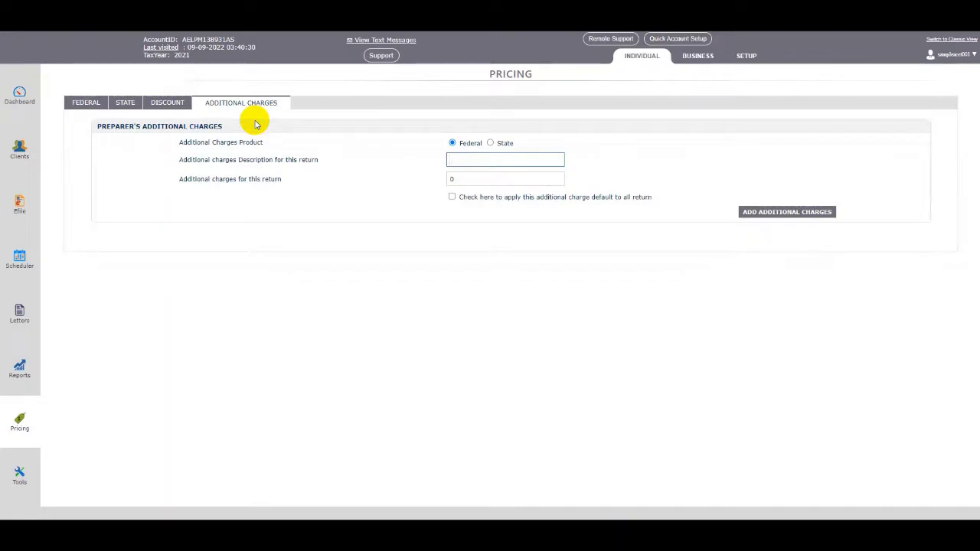
{"action": "type", "text": "Paper File"}
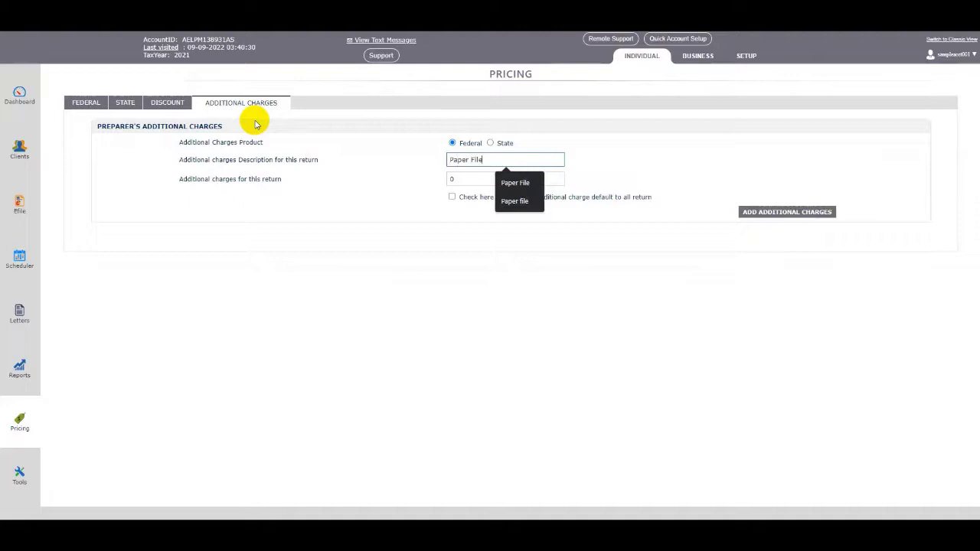
{"action": "key", "text": "Tab"}
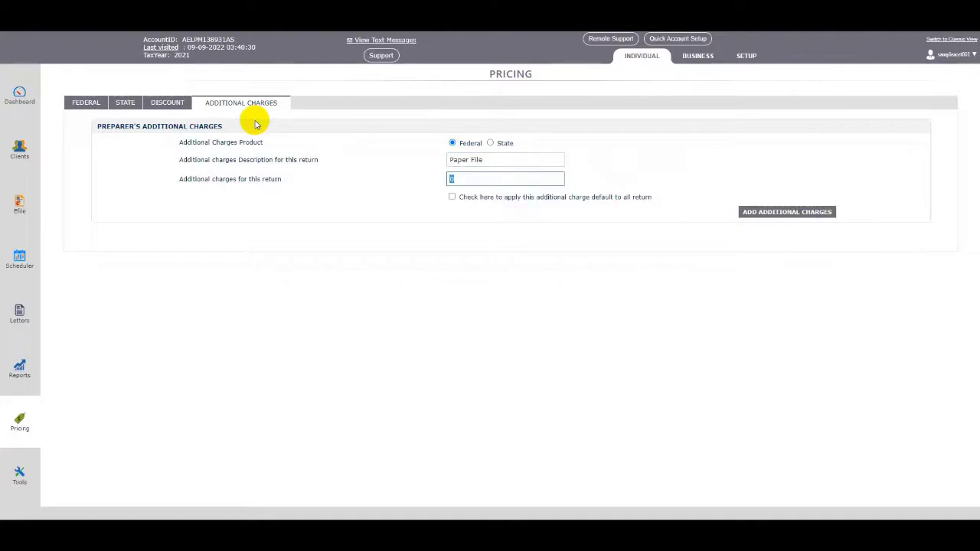
{"action": "type", "text": "25"}
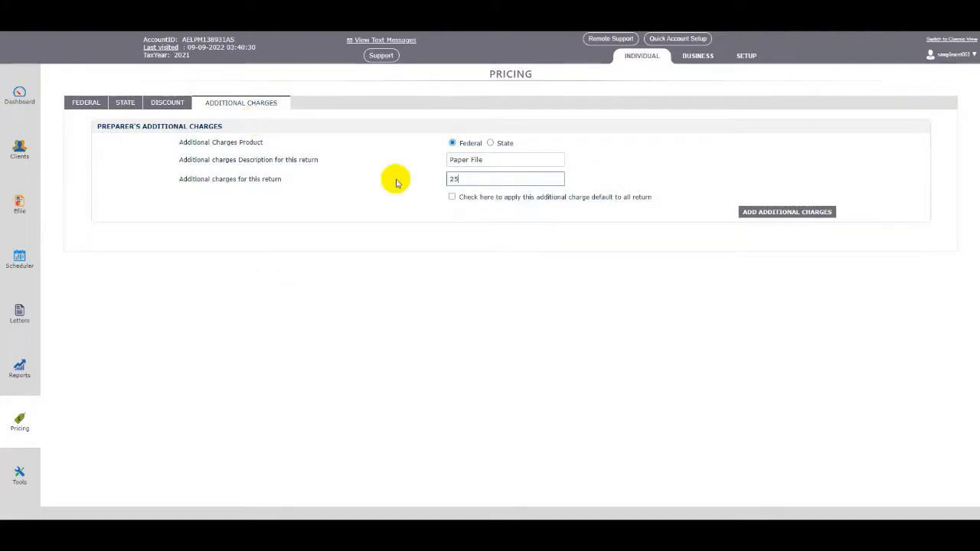
{"action": "left_click", "coordinate": [804, 219]}
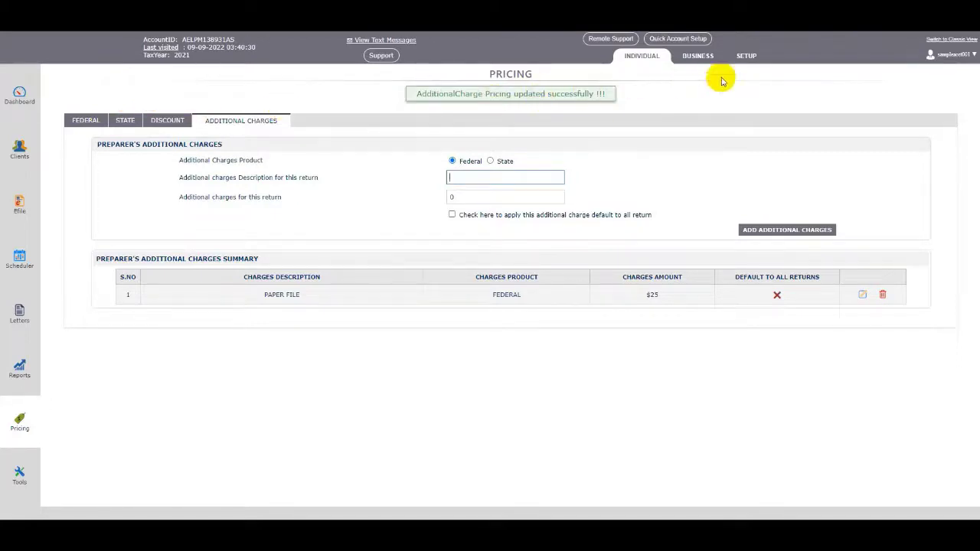
Step: Open the firm-level invoice information in the account setup settings
{"action": "left_click", "coordinate": [749, 56]}
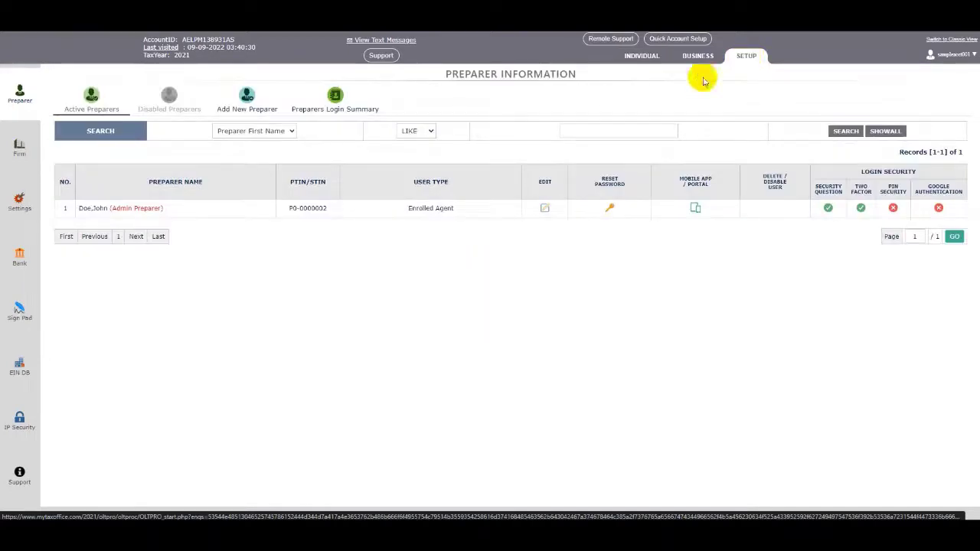
{"action": "left_click", "coordinate": [19, 202]}
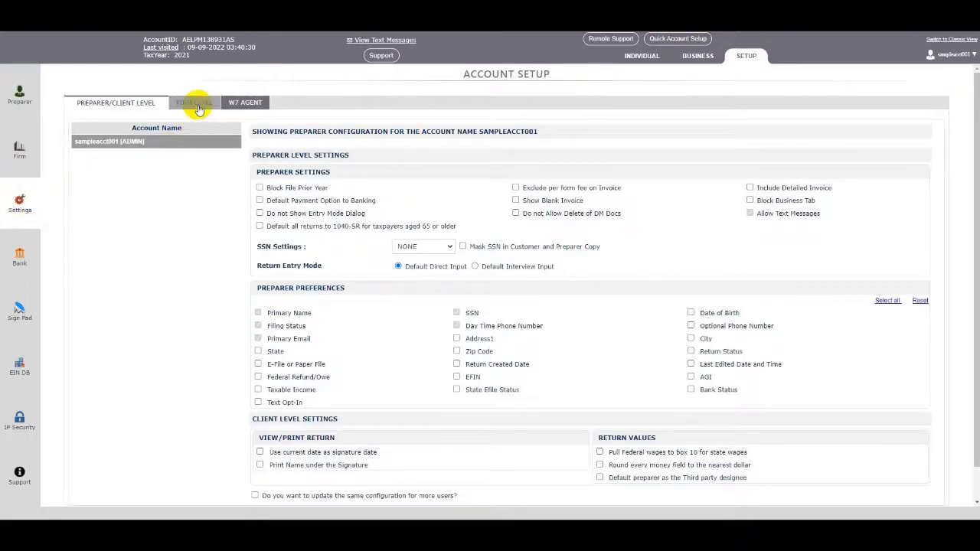
{"action": "left_click", "coordinate": [198, 104]}
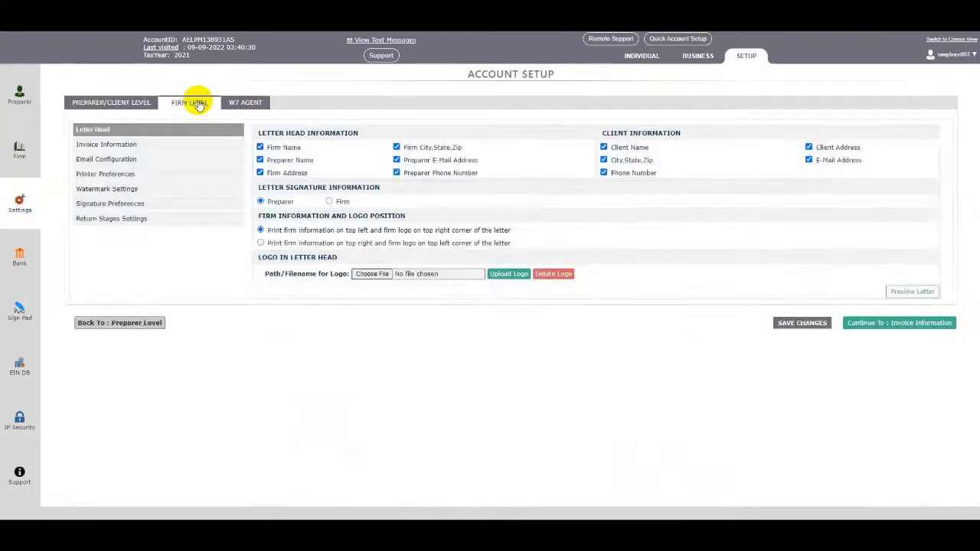
{"action": "left_click", "coordinate": [123, 147]}
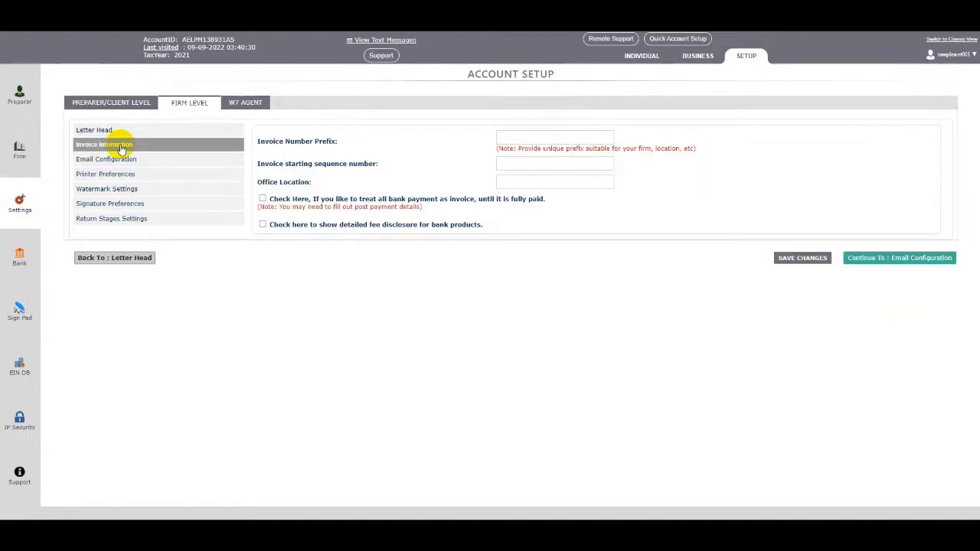
Step: Set the invoice number prefix to 2022, the starting sequence number to 1 and the office location to Main, and save the invoice information
{"action": "left_click", "coordinate": [510, 137]}
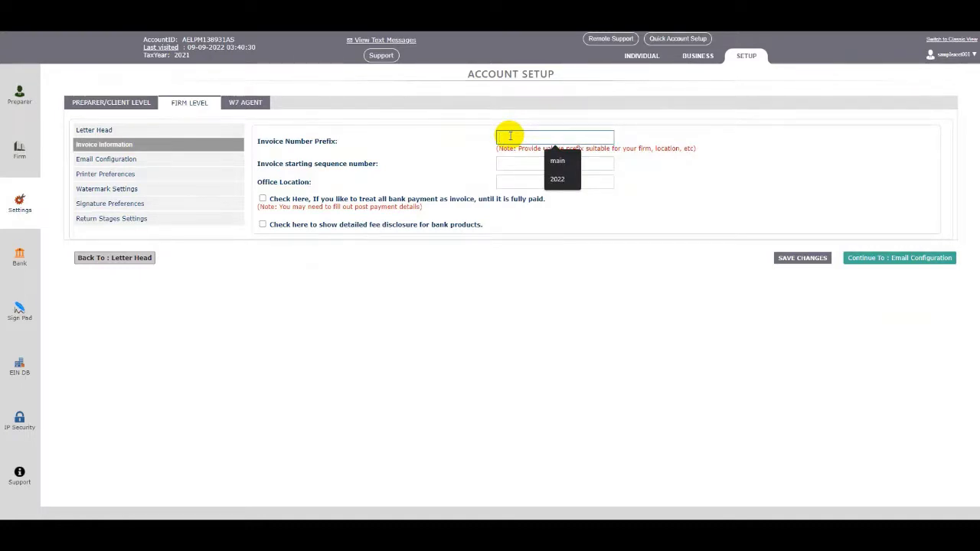
{"action": "type", "text": "2022"}
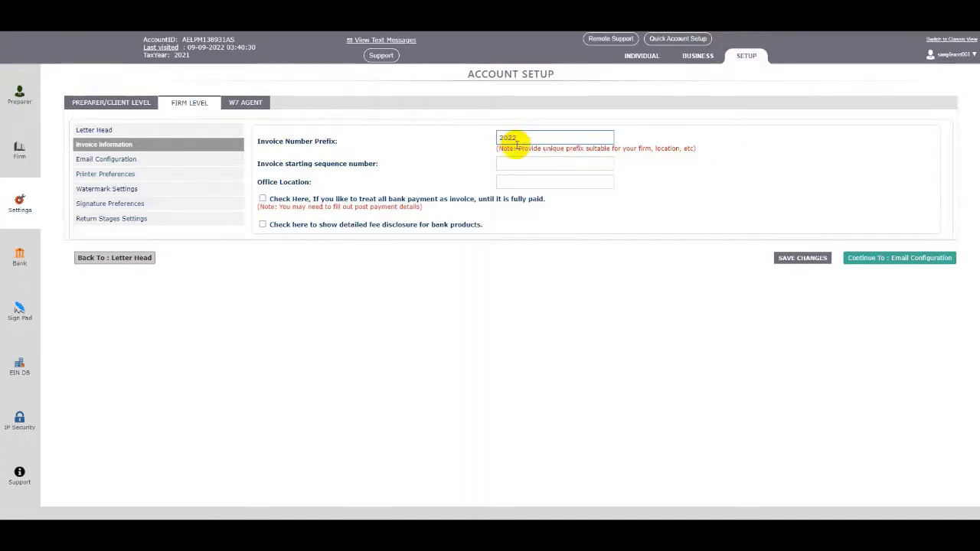
{"action": "left_click", "coordinate": [515, 163]}
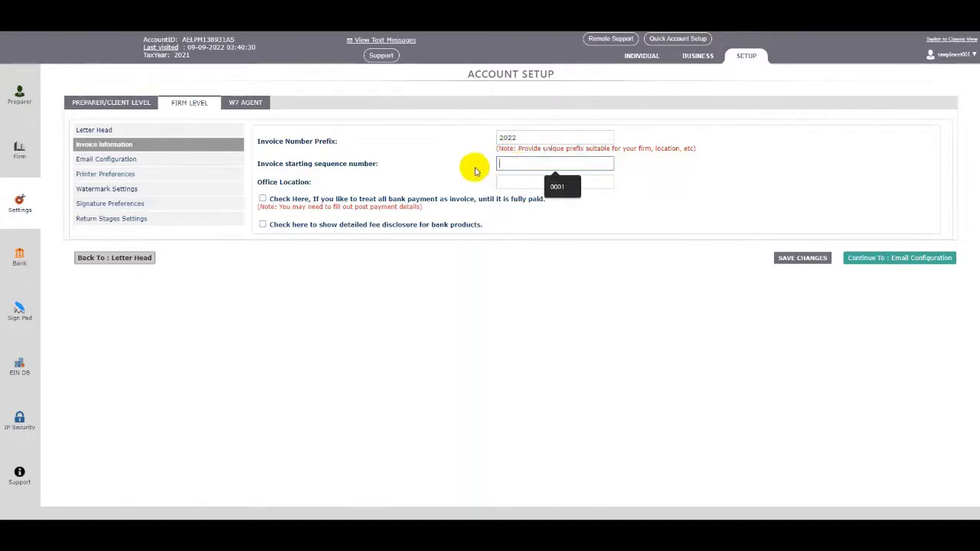
{"action": "type", "text": "1"}
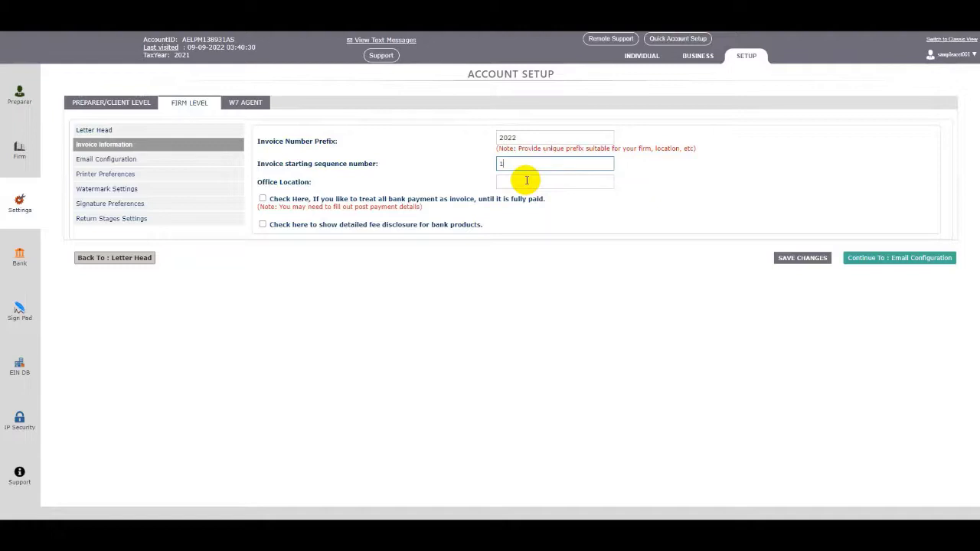
{"action": "left_click", "coordinate": [527, 180]}
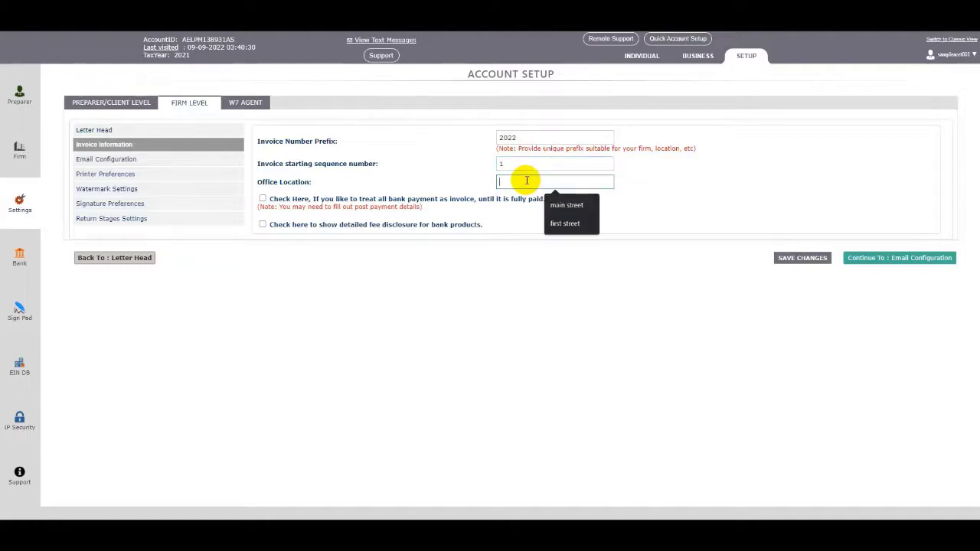
{"action": "type", "text": "Main"}
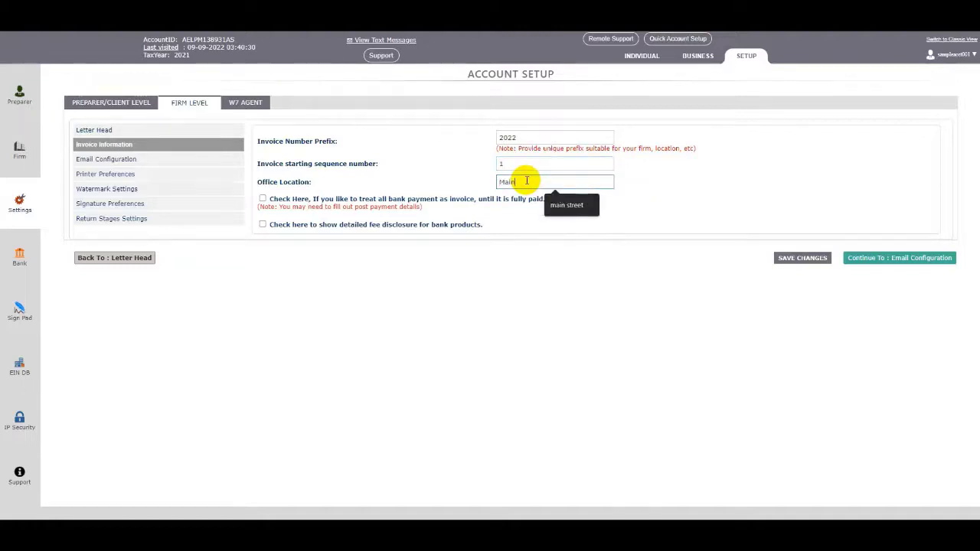
{"action": "left_click", "coordinate": [655, 193]}
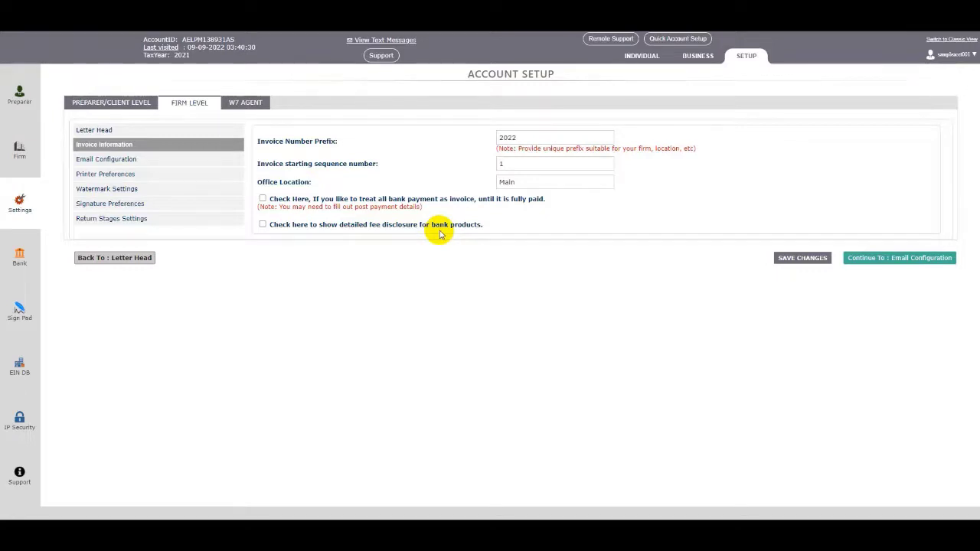
{"action": "left_click", "coordinate": [798, 261]}
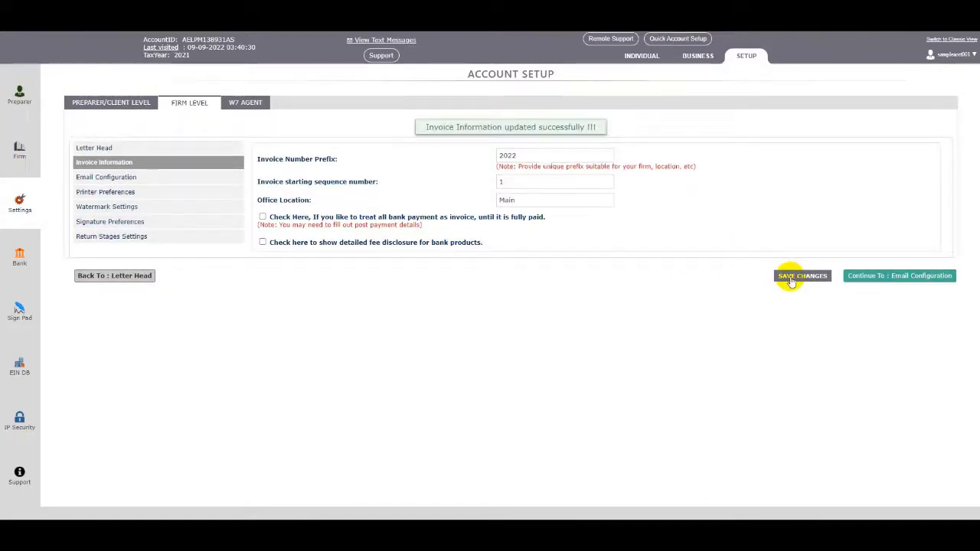